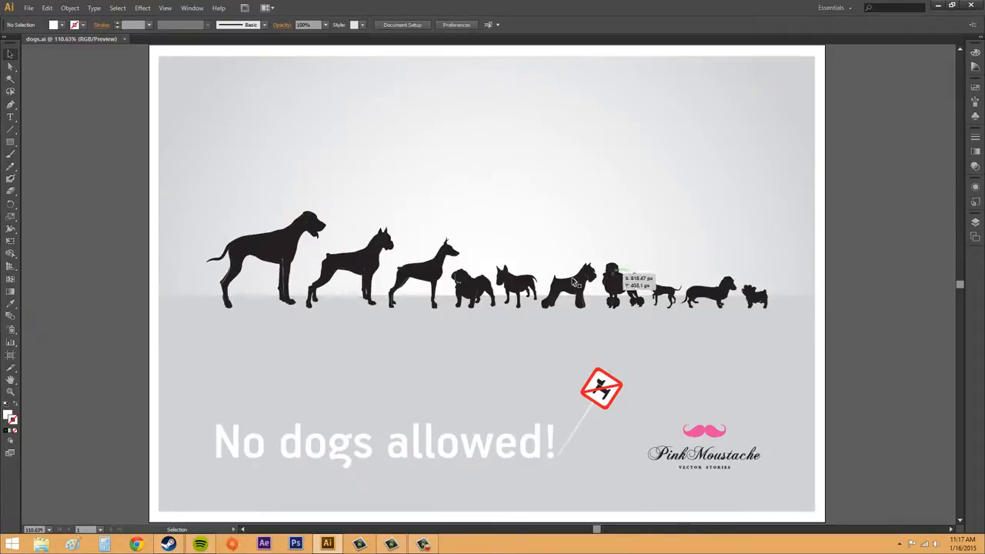
Select several dog silhouettes in the row one after another to examine how each is outlined, ending on the grey background
{"action": "left_click", "coordinate": [296, 252]}
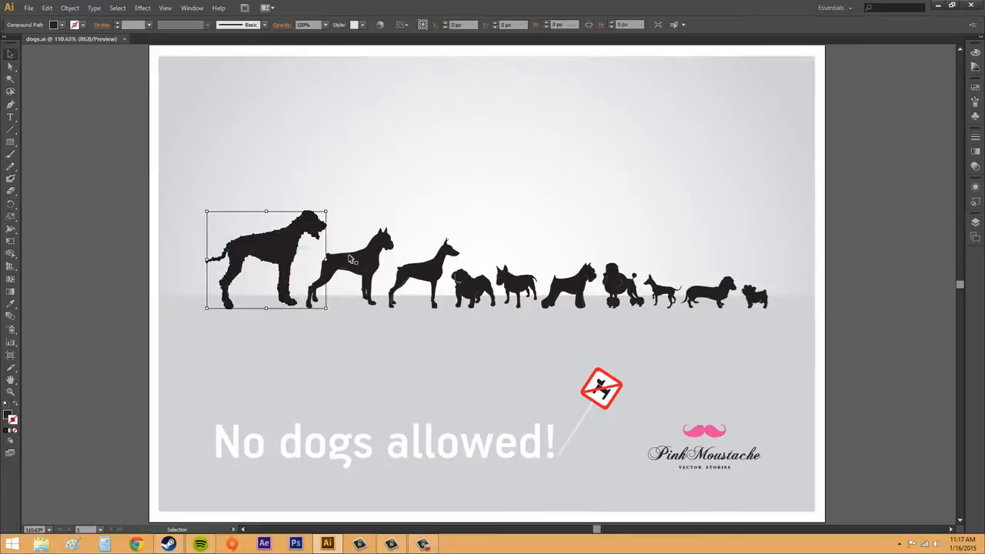
{"action": "left_click", "coordinate": [360, 260]}
{"action": "left_click", "coordinate": [436, 264]}
{"action": "left_click", "coordinate": [474, 283]}
{"action": "left_click", "coordinate": [518, 280]}
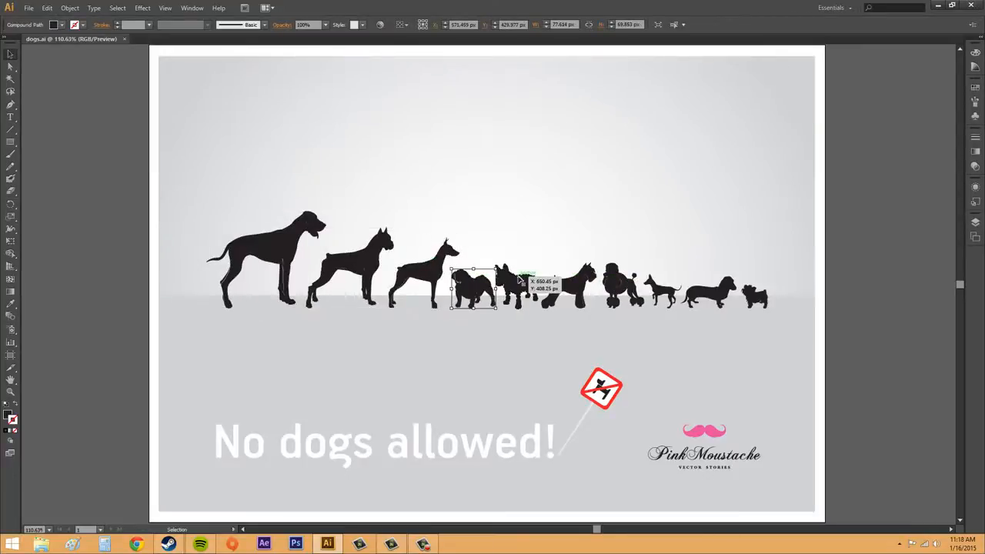
{"action": "left_click", "coordinate": [307, 253]}
{"action": "left_click", "coordinate": [294, 245]}
{"action": "left_click", "coordinate": [428, 213]}
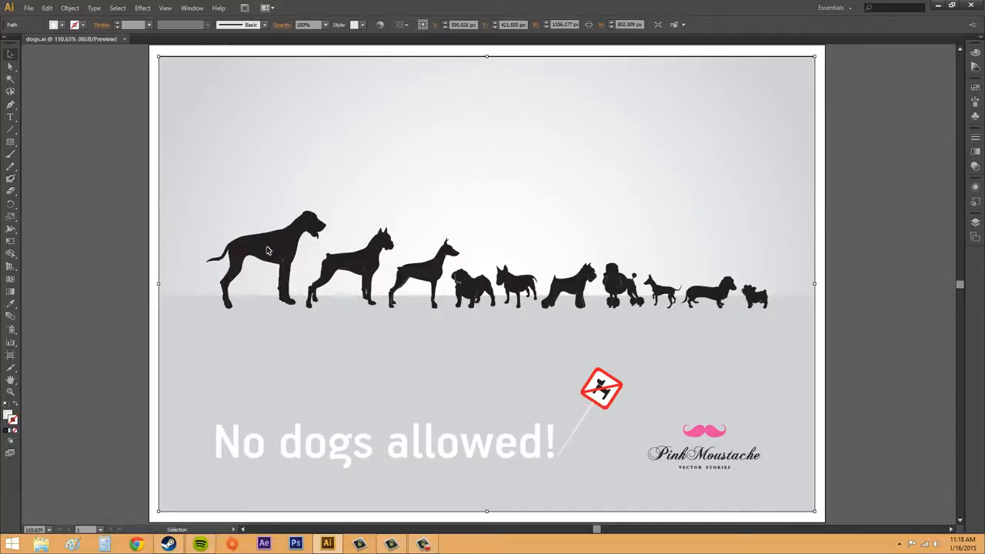
Try moving the largest dog up and to the right, above the second dog, and undo the move
{"action": "left_click_drag", "start_coordinate": [268, 250], "coordinate": [326, 187]}
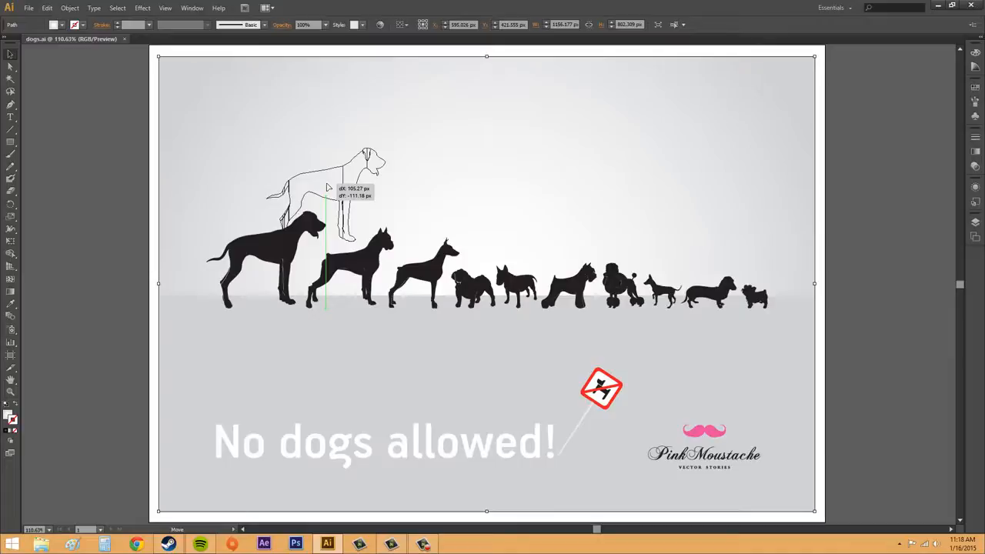
{"action": "mouse_move", "coordinate": [327, 187]}
{"action": "left_mouse_down"}
{"action": "mouse_move", "coordinate": [317, 186]}
{"action": "mouse_move", "coordinate": [334, 194]}
{"action": "mouse_move", "coordinate": [326, 192]}
{"action": "left_mouse_up"}
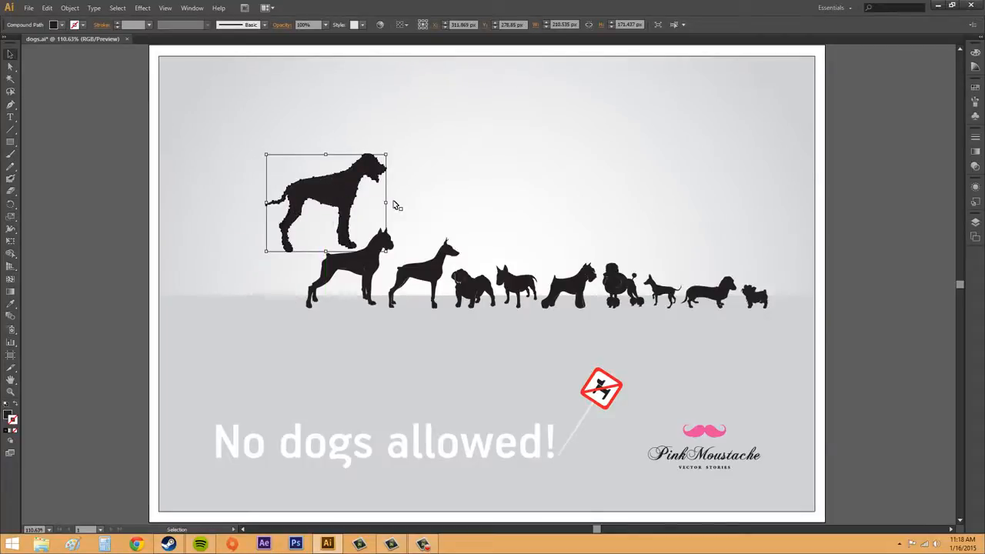
{"action": "key", "text": "ctrl+z"}
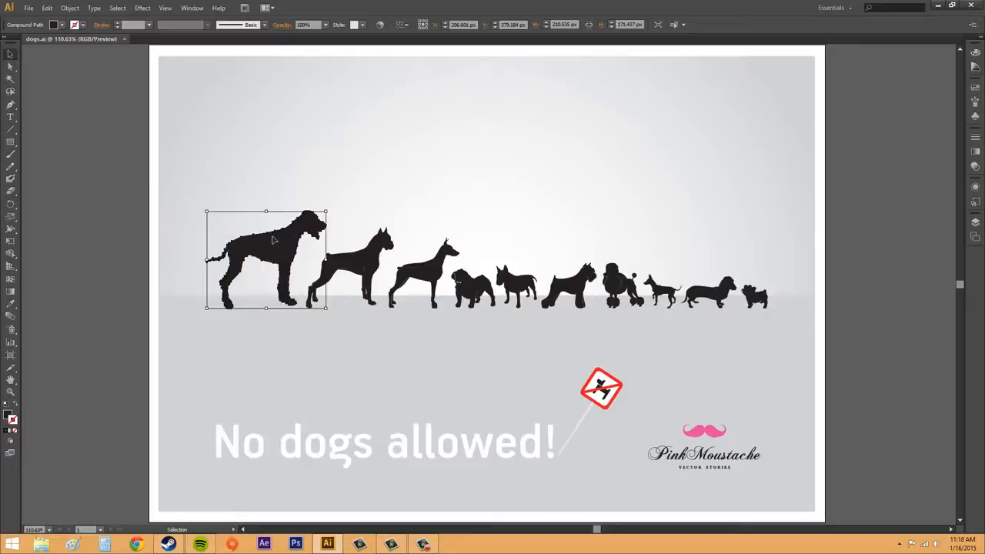
Move the largest dog above the row, across over the second and third dogs, and back over the row's left end
{"action": "left_click_drag", "start_coordinate": [281, 234], "coordinate": [292, 160]}
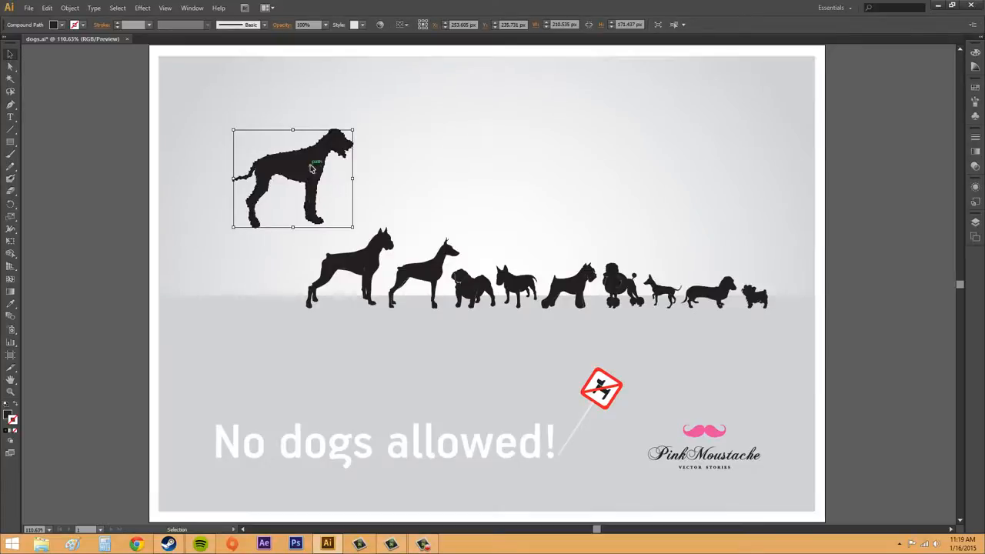
{"action": "left_click_drag", "start_coordinate": [319, 164], "coordinate": [433, 170]}
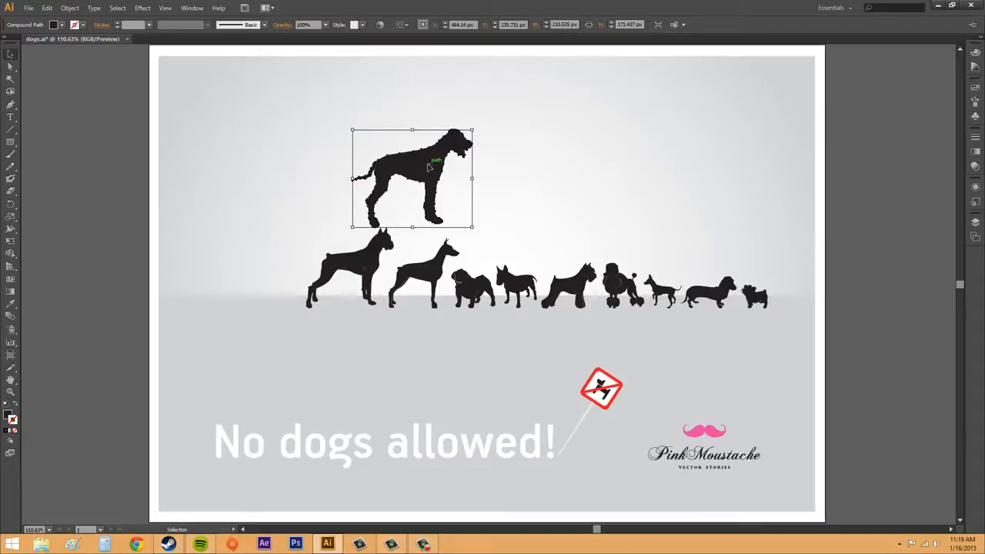
{"action": "key", "text": "ctrl+shift+a"}
{"action": "key", "text": "a"}
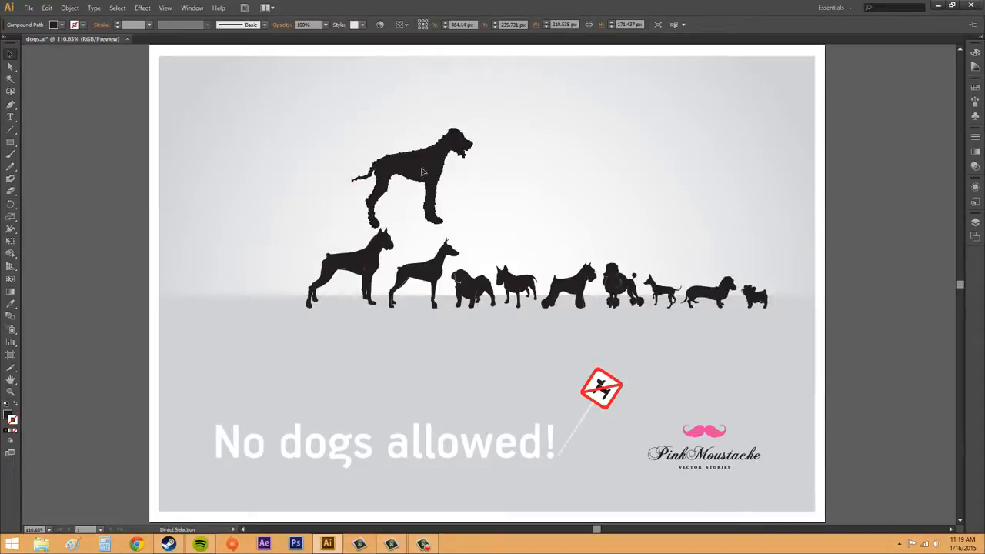
{"action": "key", "text": "v"}
{"action": "left_click", "coordinate": [421, 172]}
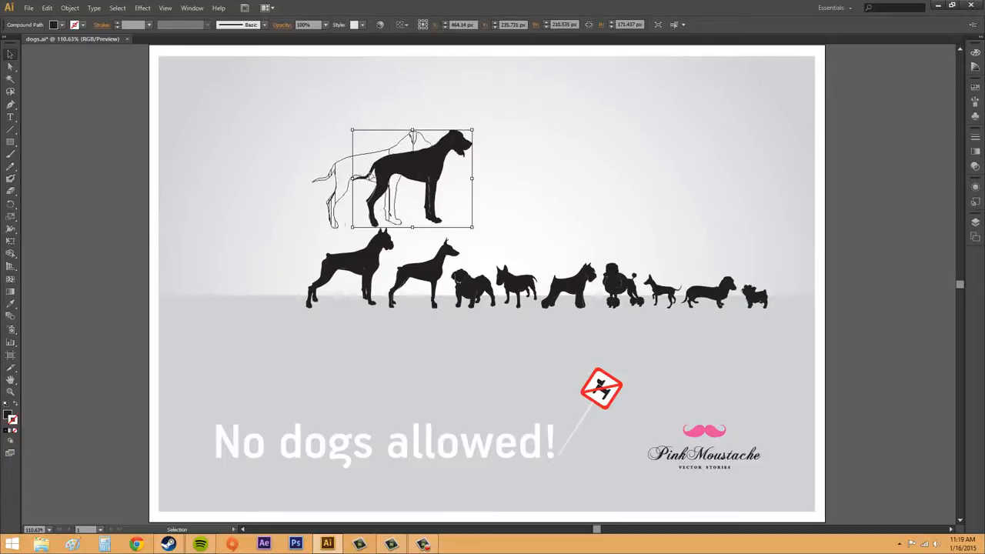
{"action": "left_click_drag", "start_coordinate": [354, 158], "coordinate": [278, 186]}
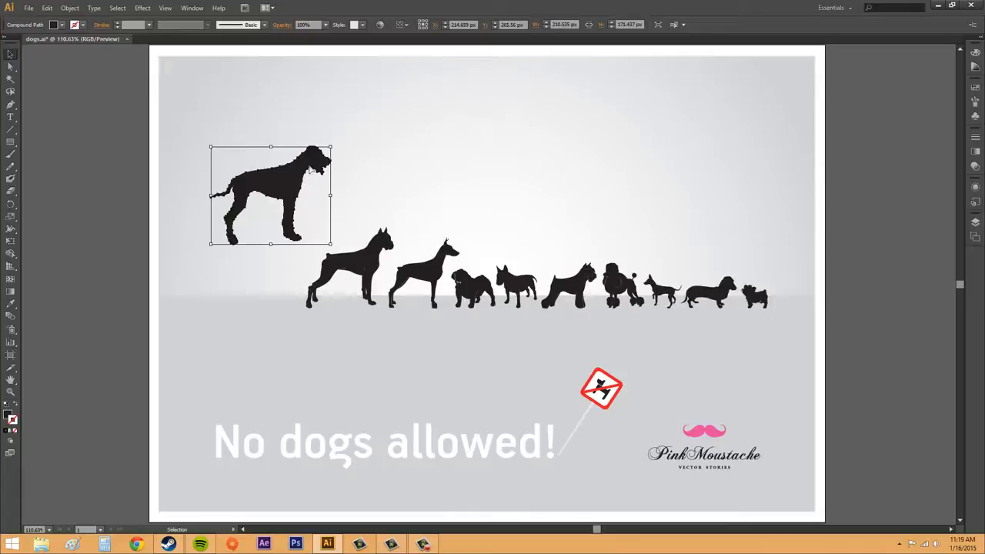
Turn on Smart Guides and move the largest dog above the second and third dogs, ending with the background selected
{"action": "left_click", "coordinate": [165, 7]}
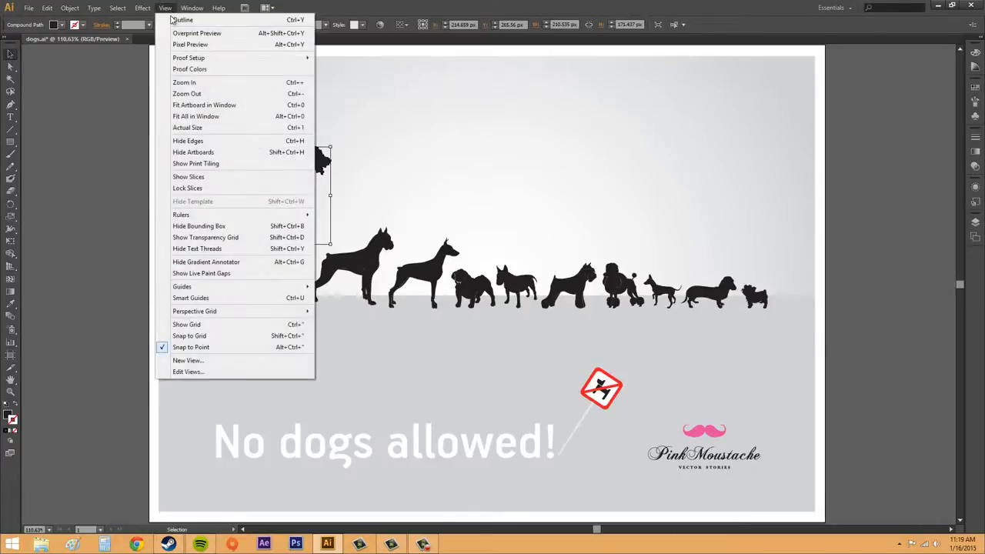
{"action": "left_click", "coordinate": [236, 299]}
{"action": "left_click_drag", "start_coordinate": [276, 186], "coordinate": [399, 158]}
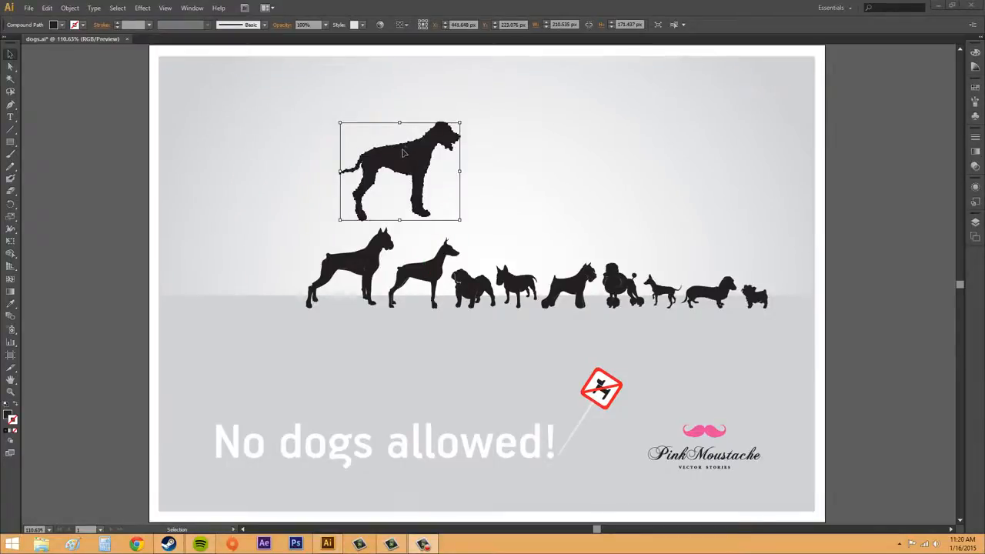
{"action": "left_click", "coordinate": [404, 150]}
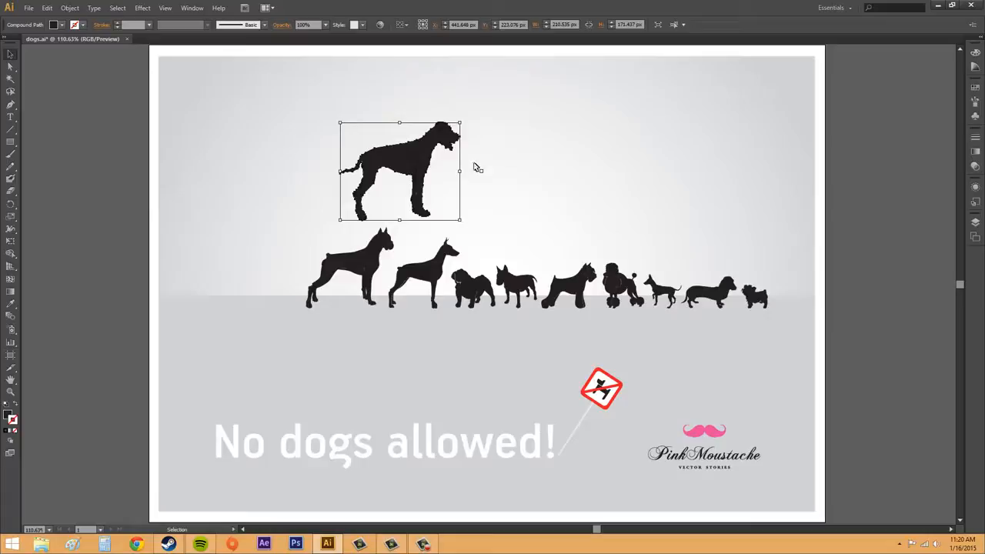
{"action": "left_click", "coordinate": [473, 165]}
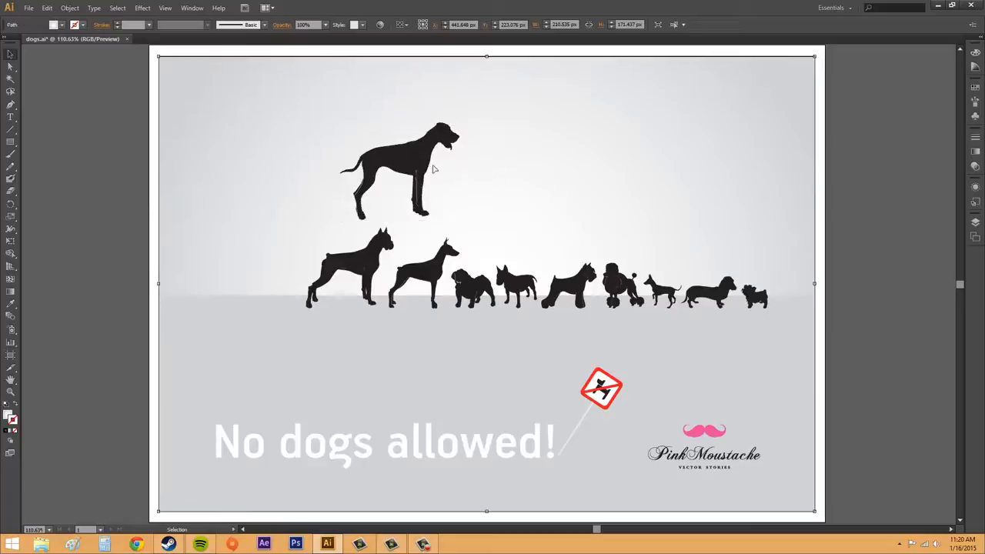
Move the largest dog over the right part of the row, back to the row's left end, and up above it
{"action": "left_click_drag", "start_coordinate": [413, 163], "coordinate": [558, 172]}
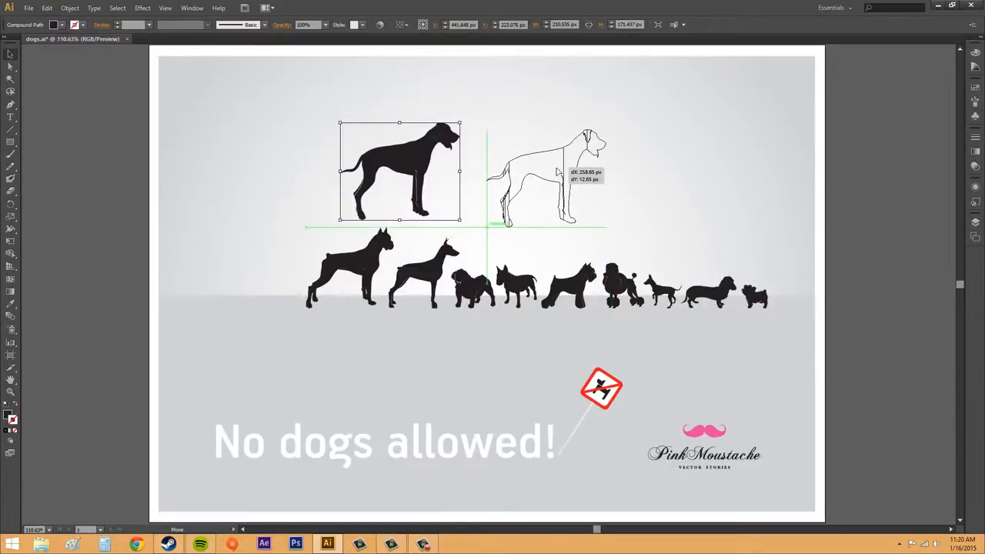
{"action": "left_click_drag", "start_coordinate": [557, 171], "coordinate": [579, 198]}
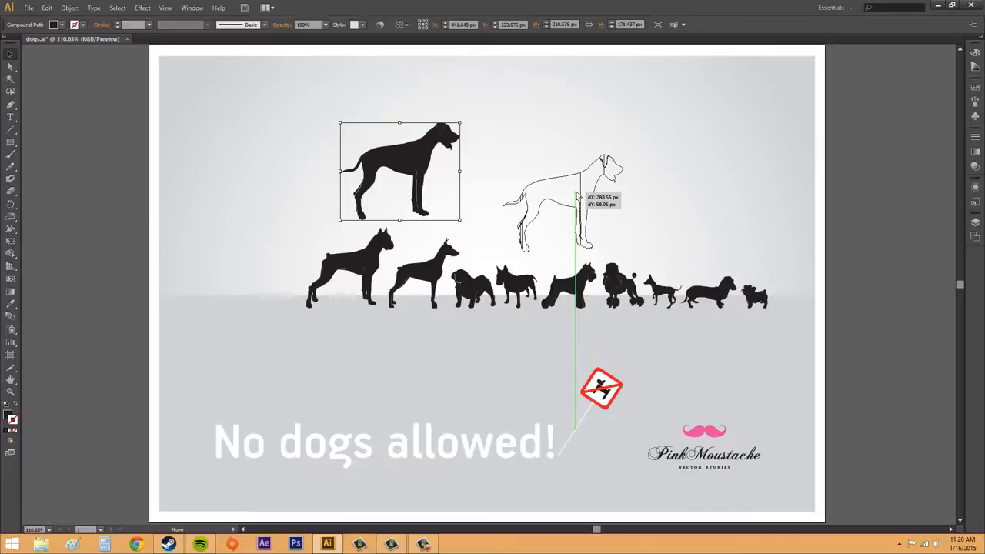
{"action": "left_click_drag", "start_coordinate": [579, 198], "coordinate": [260, 256]}
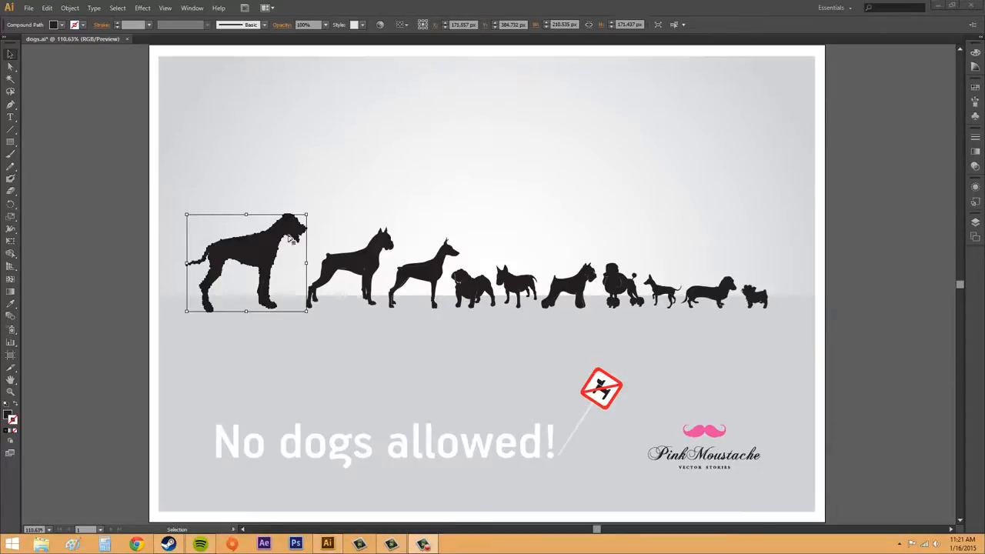
{"action": "left_click", "coordinate": [248, 253]}
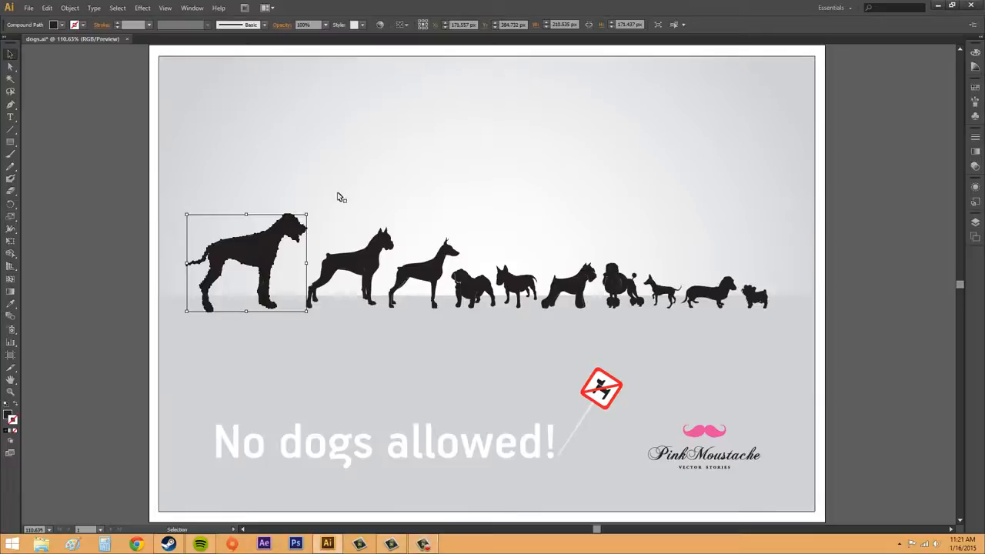
{"action": "left_click_drag", "start_coordinate": [261, 266], "coordinate": [298, 166]}
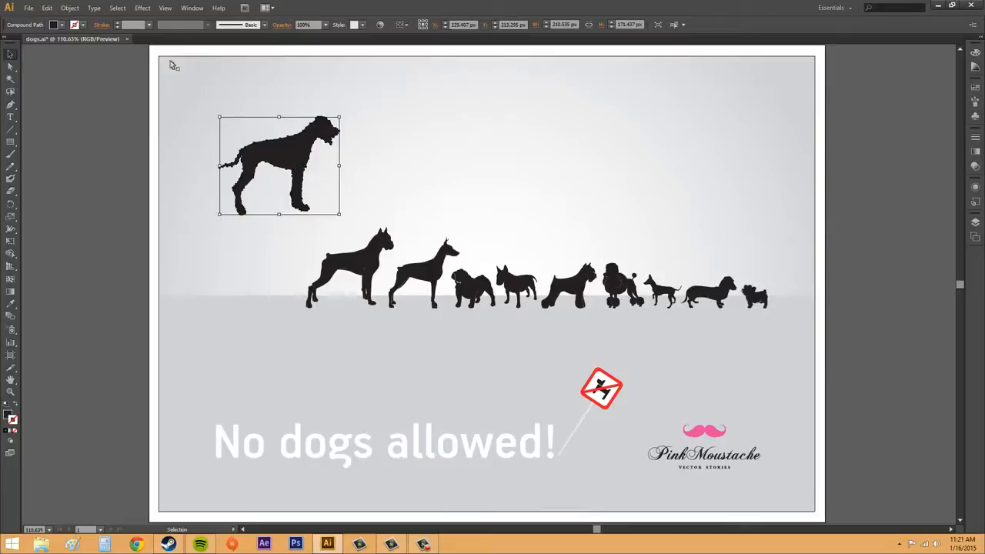
Open the Smart Guides preferences, look through the colour choices, and move the dialog clear of the selected dog
{"action": "left_click", "coordinate": [47, 9]}
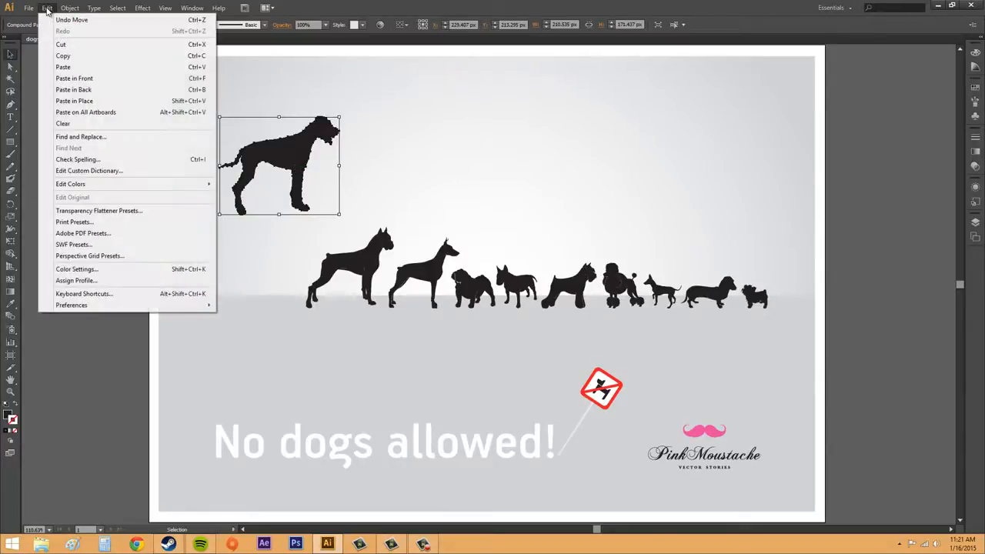
{"action": "mouse_move", "coordinate": [84, 310]}
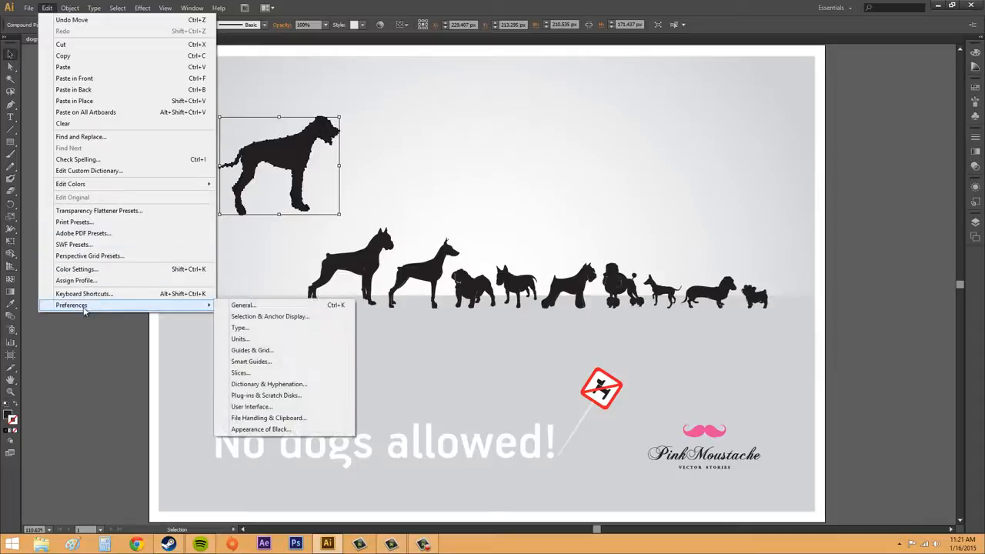
{"action": "left_click", "coordinate": [261, 366]}
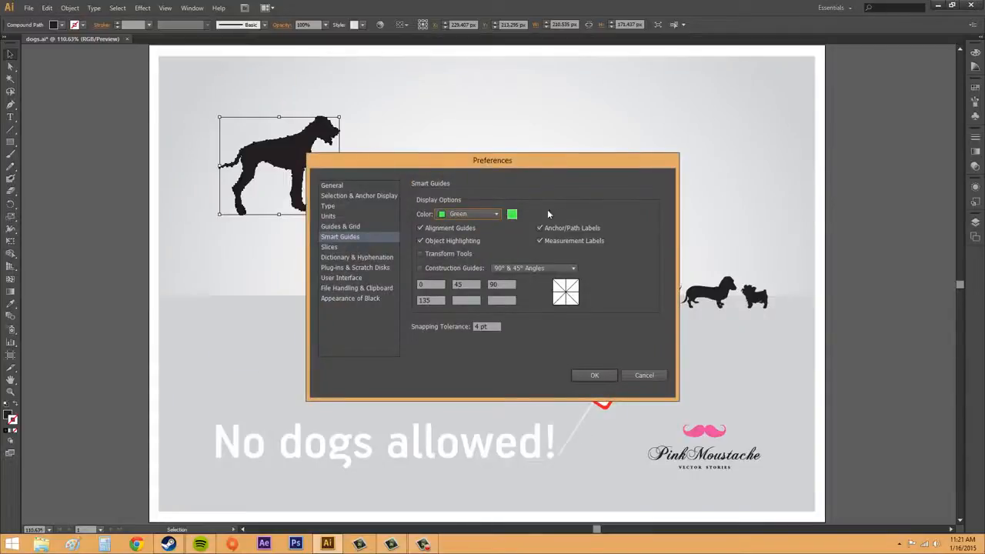
{"action": "left_click", "coordinate": [483, 214]}
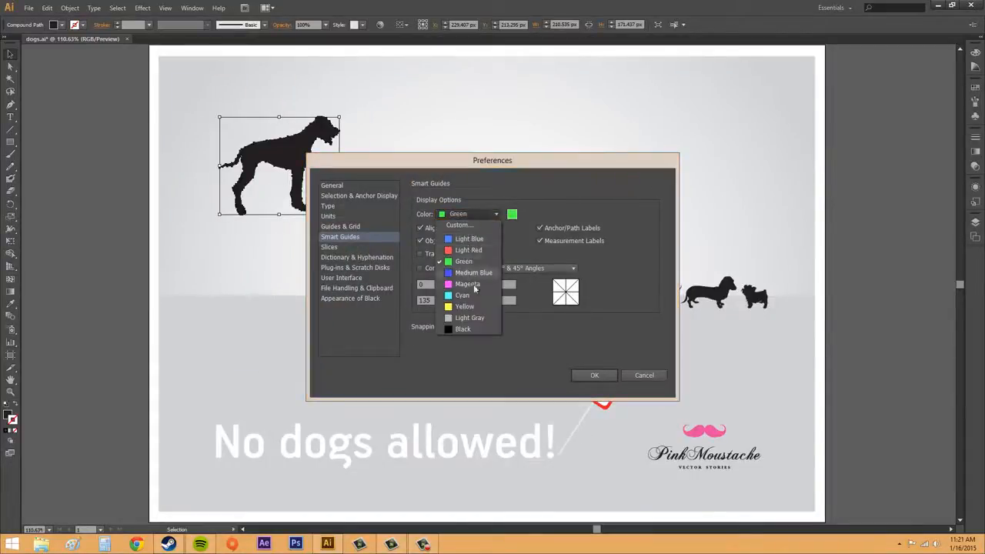
{"action": "left_click", "coordinate": [487, 216]}
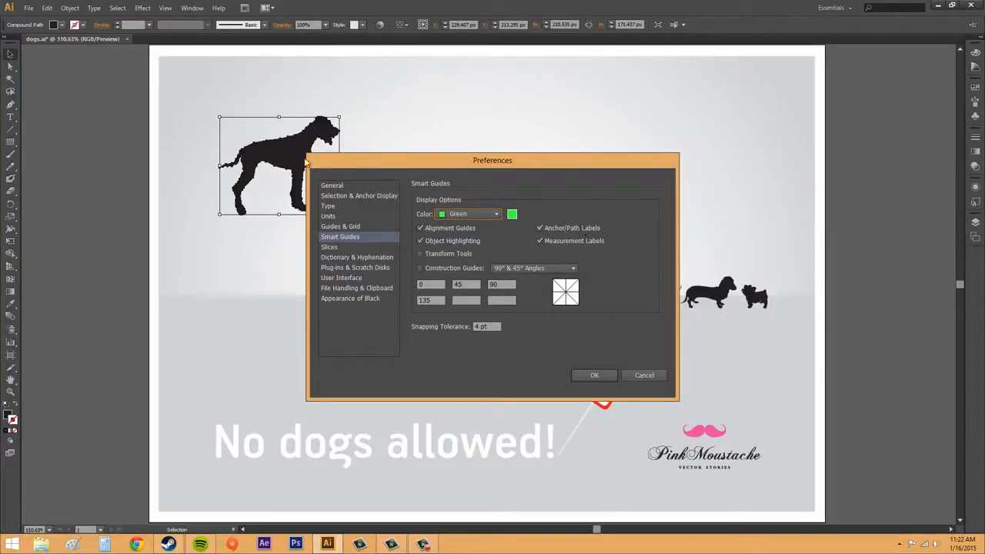
{"action": "left_click_drag", "start_coordinate": [536, 171], "coordinate": [702, 164]}
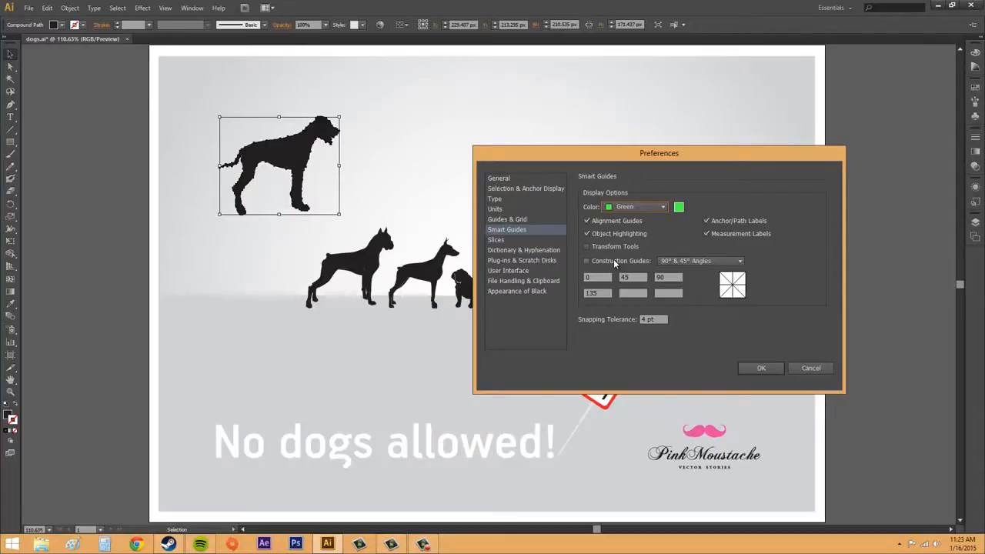
Try enabling Construction Guides, examine the available angle presets, and disable the option again
{"action": "left_click", "coordinate": [688, 260]}
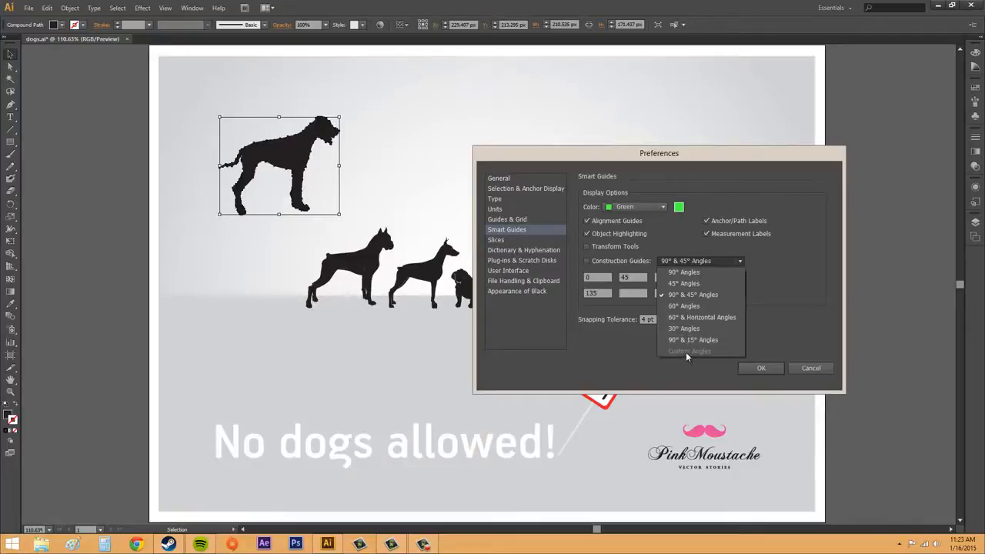
{"action": "left_click", "coordinate": [753, 294]}
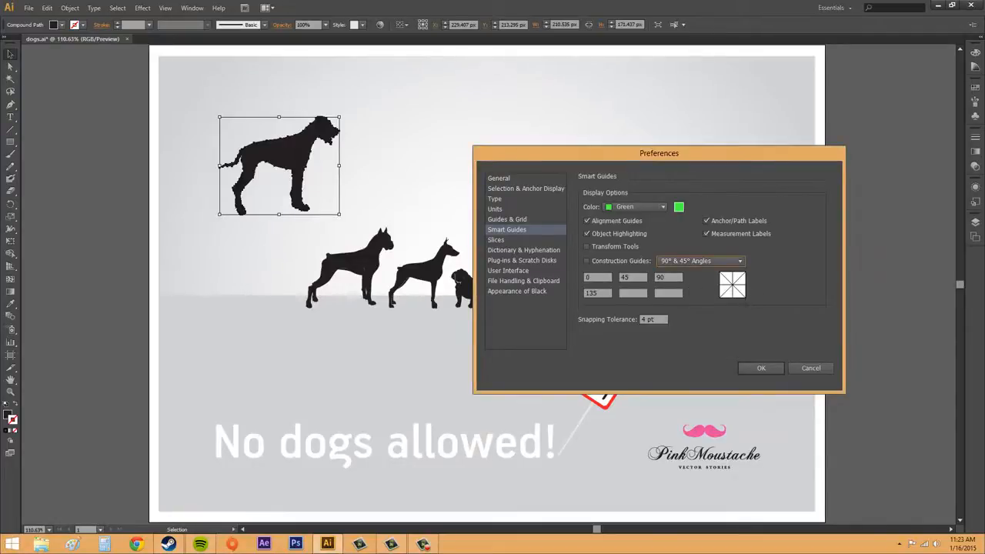
{"action": "left_click", "coordinate": [587, 262]}
{"action": "left_click", "coordinate": [676, 263]}
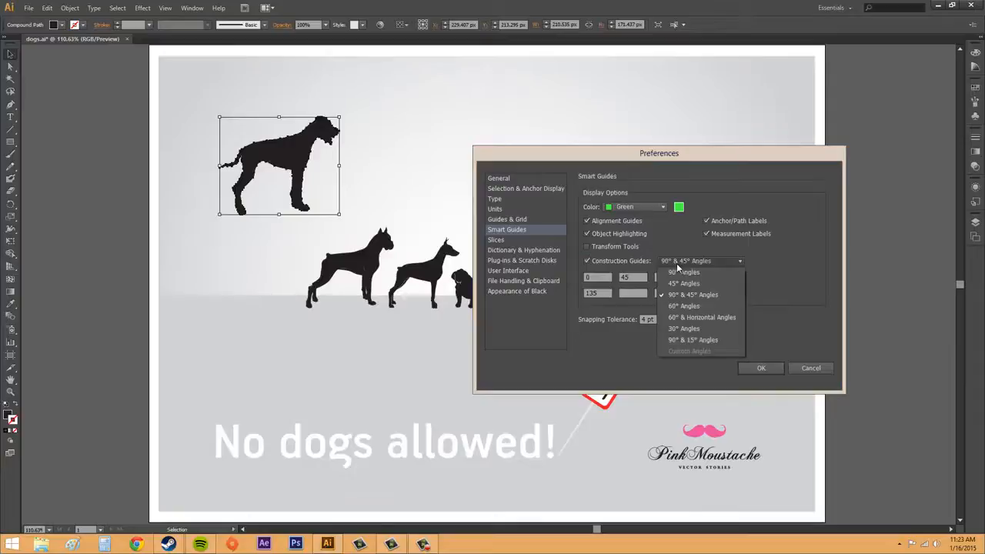
{"action": "left_click", "coordinate": [676, 263]}
{"action": "left_click", "coordinate": [588, 262]}
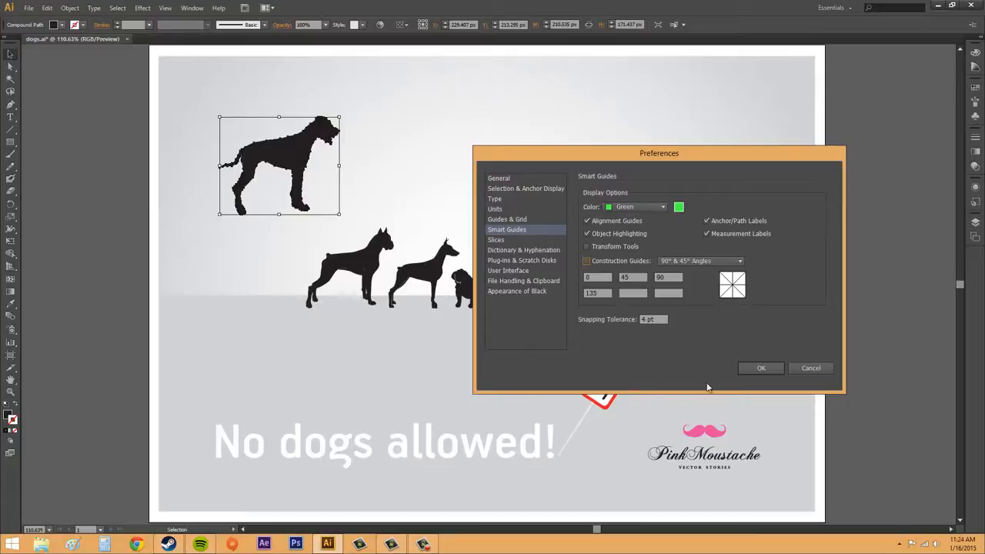
Set the Smart Guides colour to Magenta, disable Measurement Labels, and apply the preferences
{"action": "left_click", "coordinate": [631, 207]}
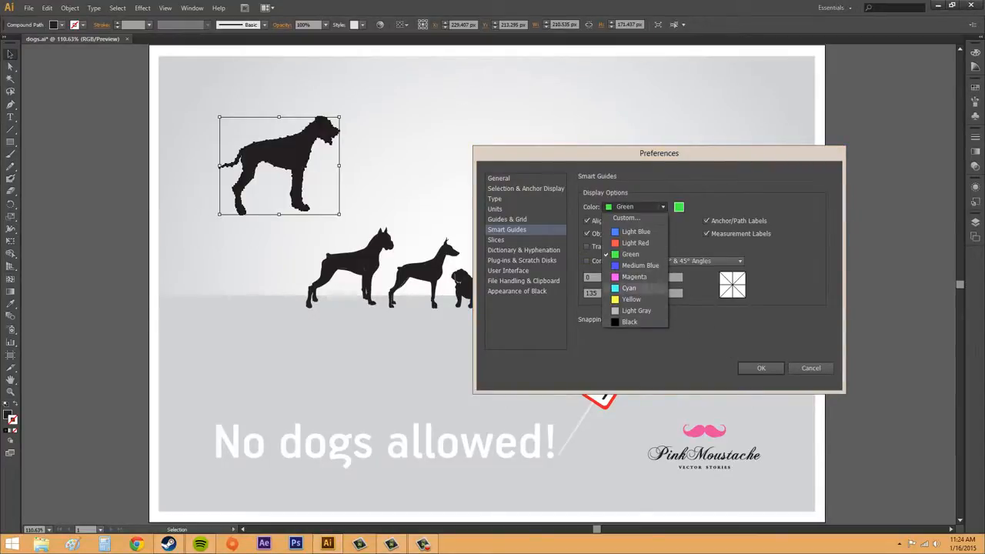
{"action": "left_click", "coordinate": [627, 277]}
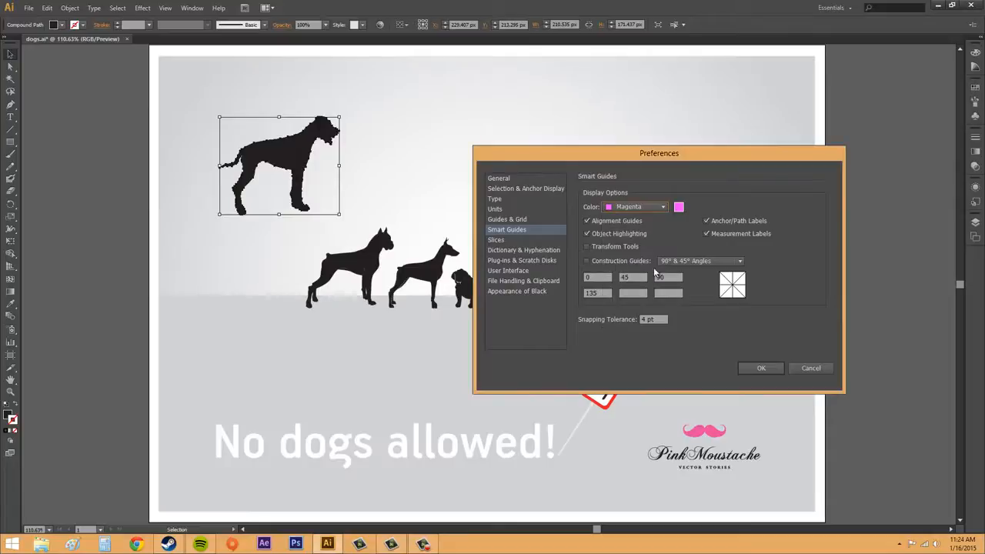
{"action": "left_click", "coordinate": [705, 234]}
{"action": "left_click", "coordinate": [762, 367]}
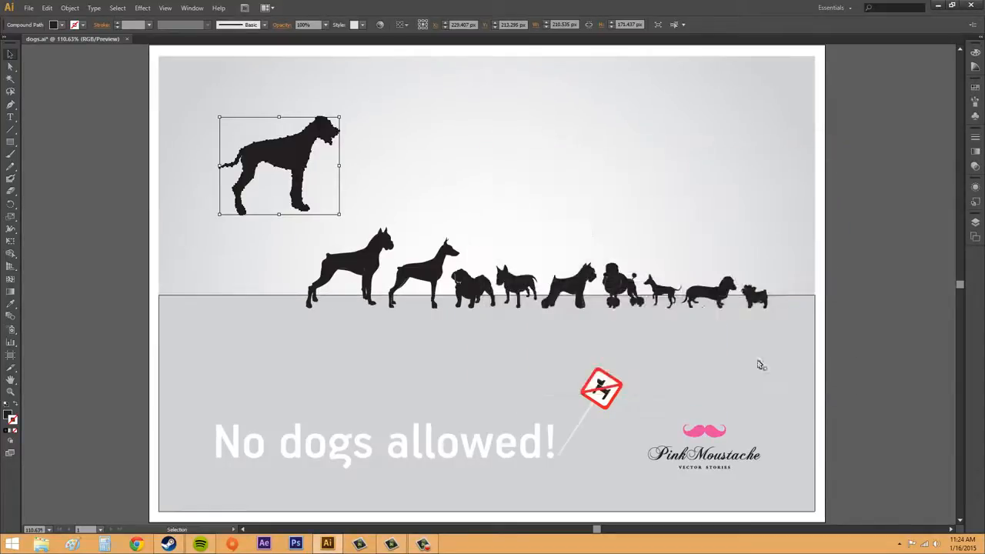
Move the largest dog to the right, above the middle of the dog row, and select the background
{"action": "left_click_drag", "start_coordinate": [303, 155], "coordinate": [505, 166]}
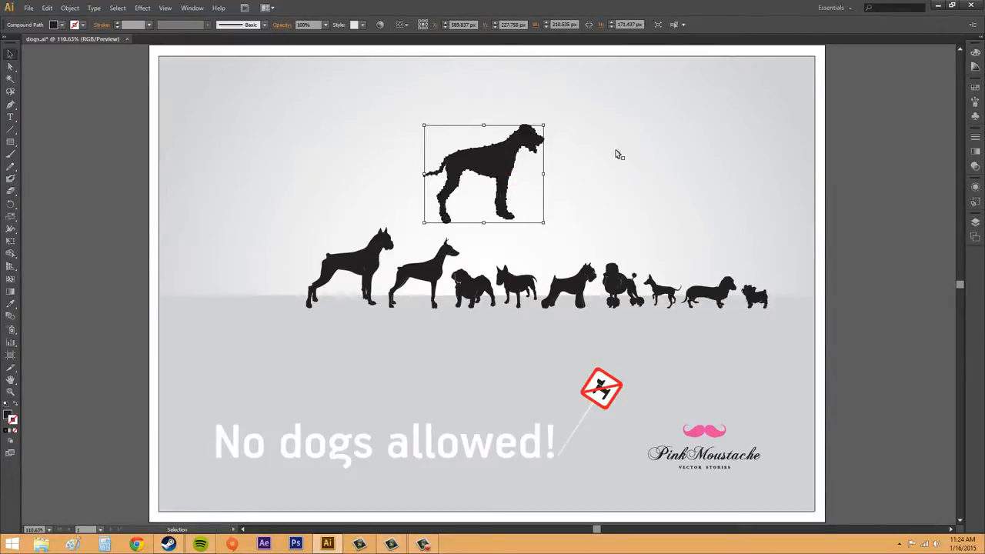
{"action": "left_click", "coordinate": [656, 163]}
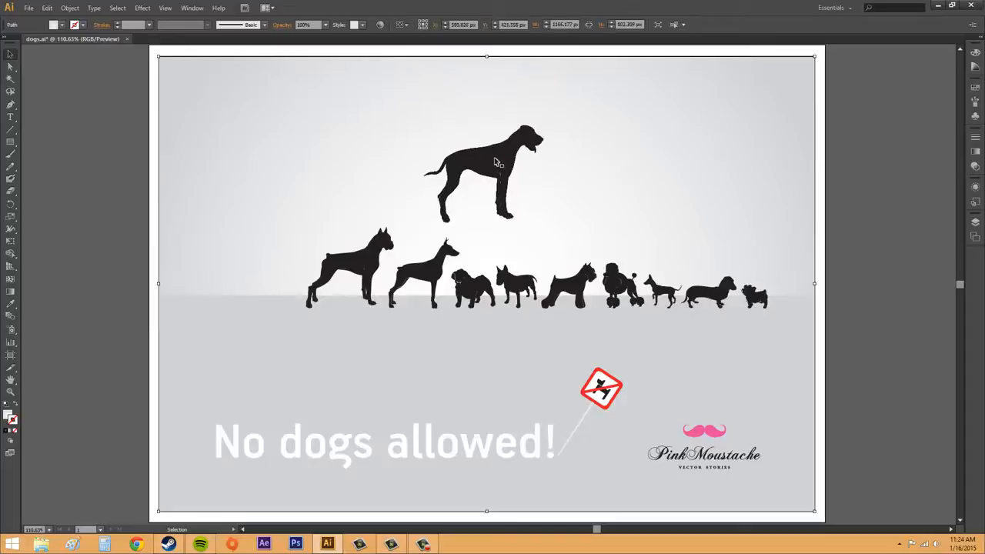